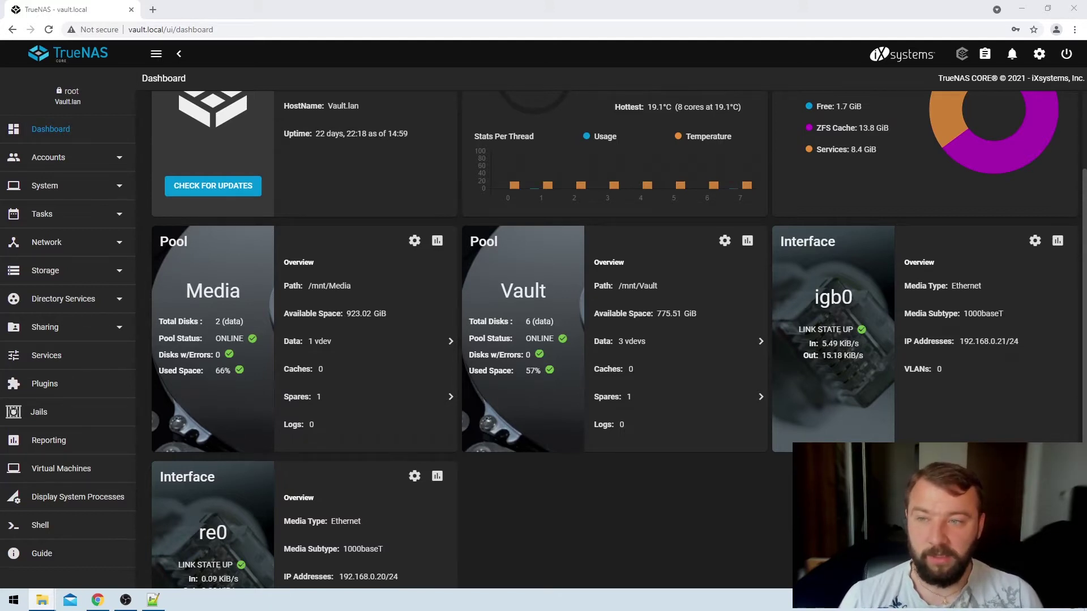
- In System > System Dataset, switch the System Dataset Pool from Vault to freenas-boot and save
{"action": "left_click", "coordinate": [79, 187]}
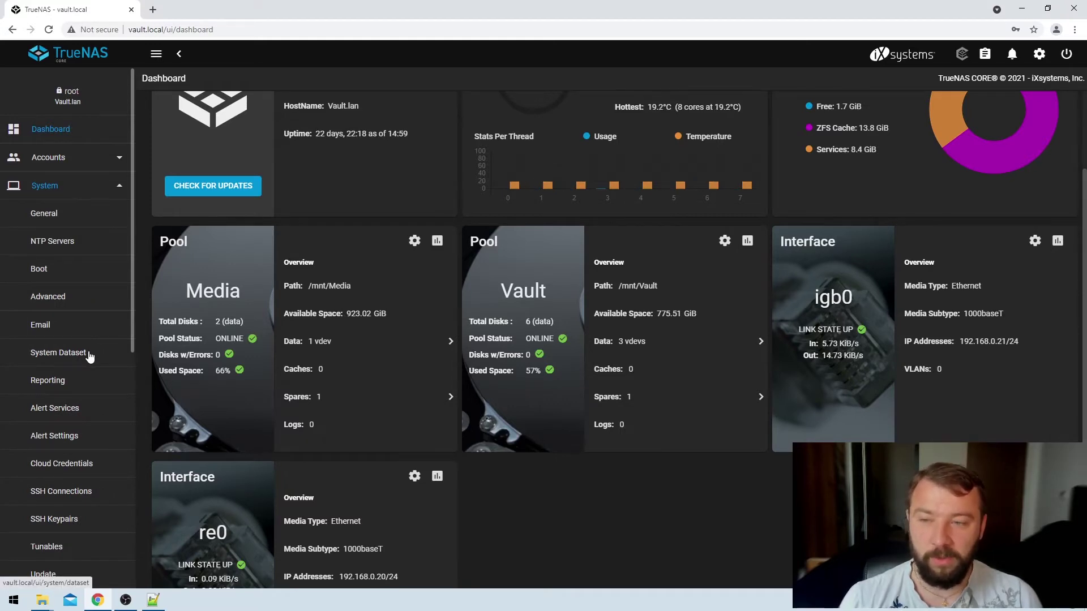
{"action": "left_click", "coordinate": [89, 354]}
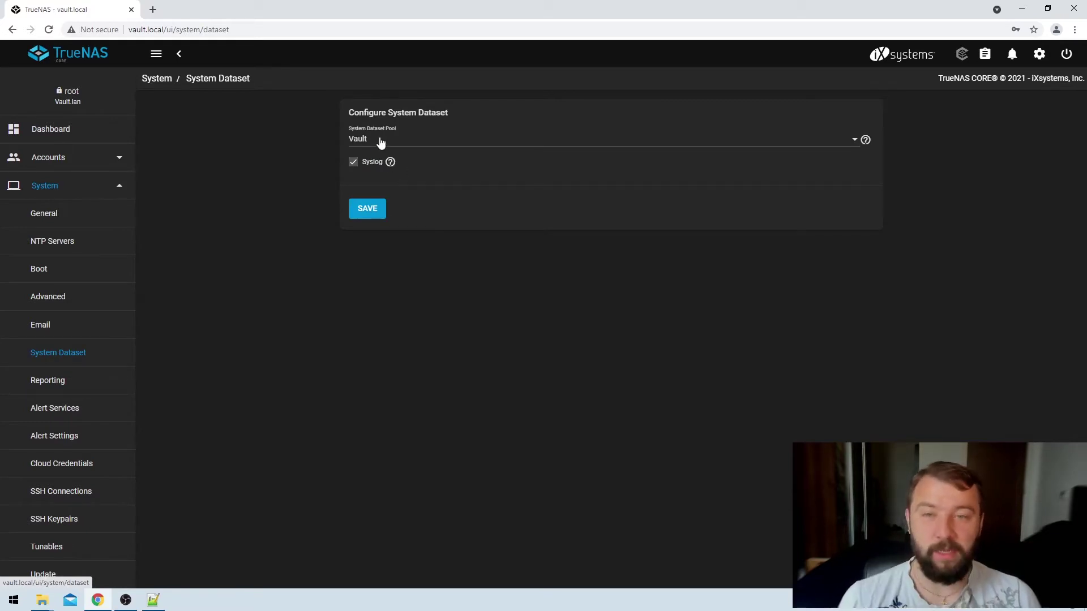
{"action": "left_click", "coordinate": [536, 143]}
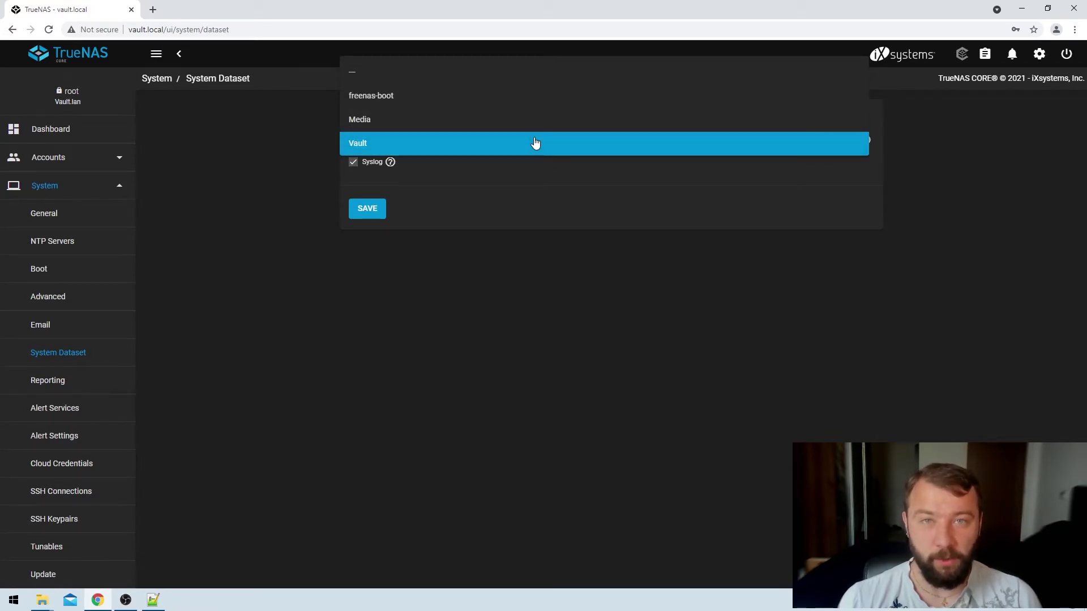
{"action": "left_click", "coordinate": [429, 97]}
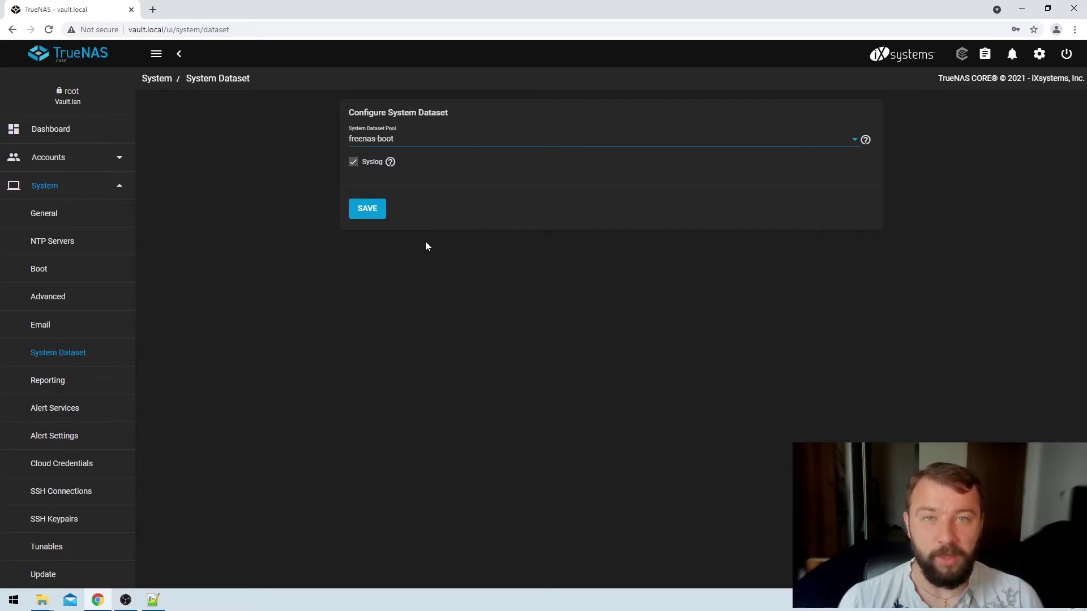
{"action": "left_click", "coordinate": [368, 213]}
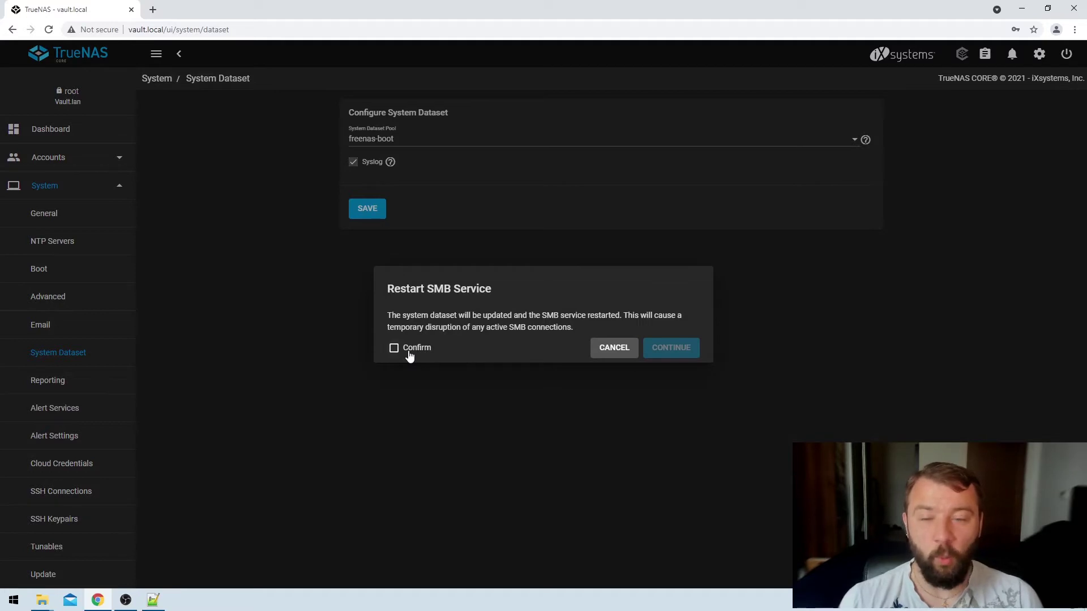
- Confirm the Restart SMB Service prompt and continue until the settings are saved
{"action": "left_click", "coordinate": [409, 350]}
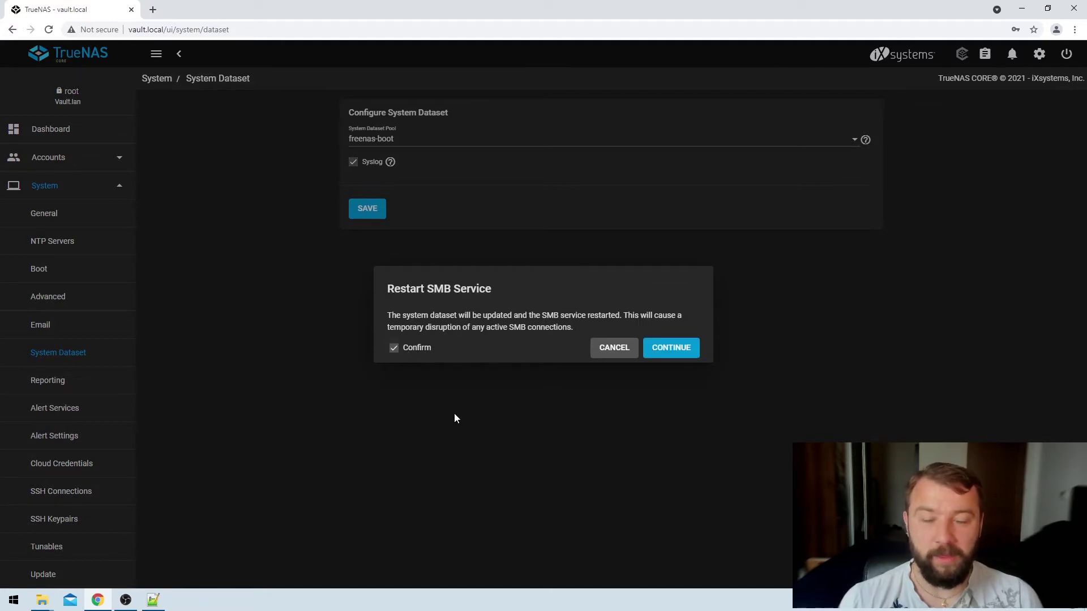
{"action": "left_click", "coordinate": [690, 351]}
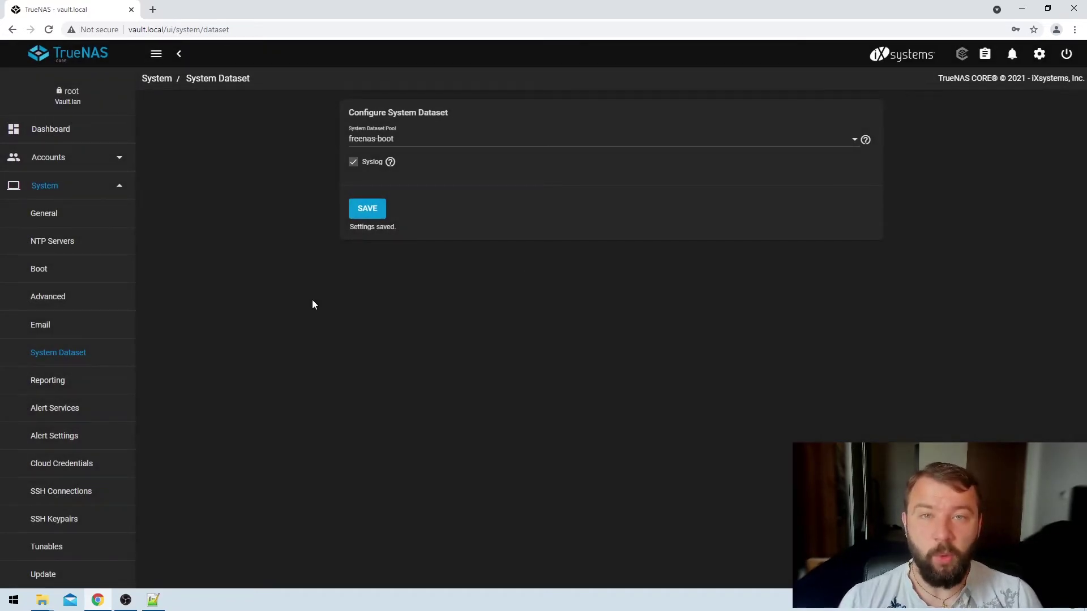
{"action": "left_click", "coordinate": [123, 189]}
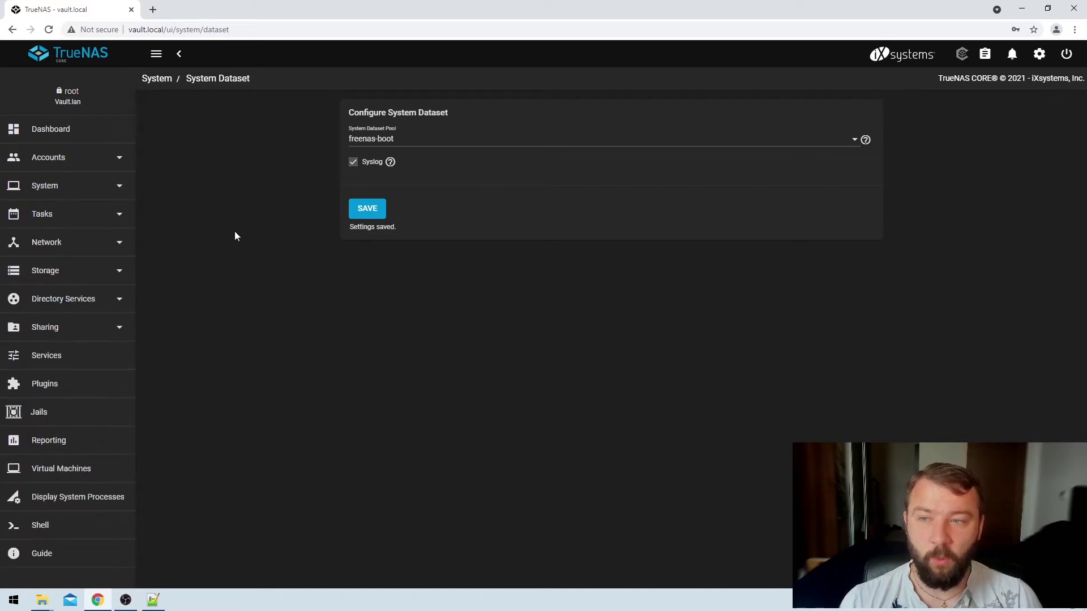
- In Storage > Disks, find Vault disk ada1 and open its Edit Disk form
{"action": "left_click", "coordinate": [119, 274]}
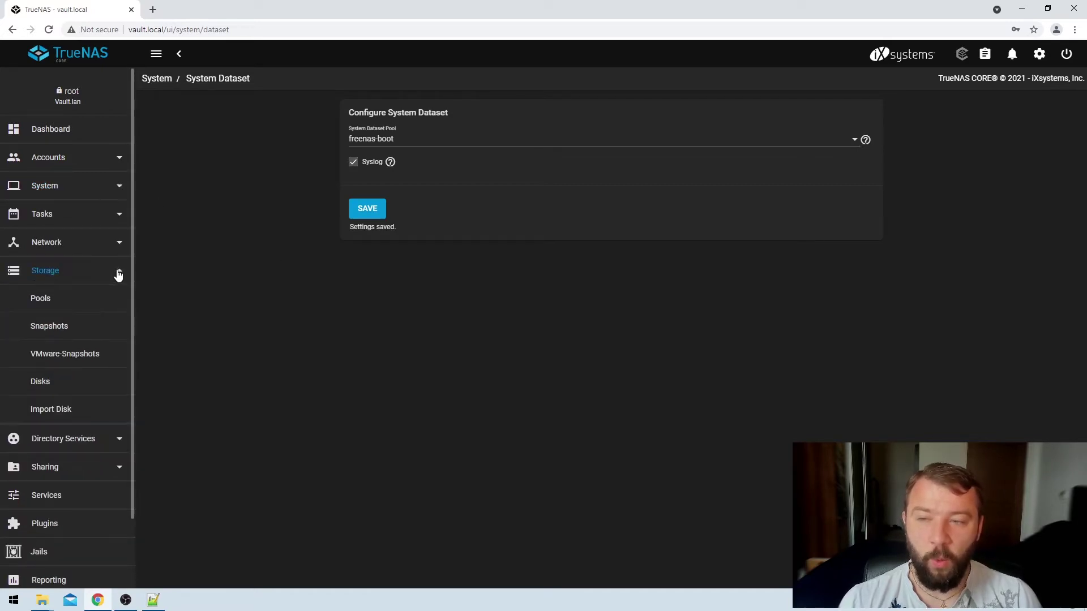
{"action": "left_click", "coordinate": [51, 385]}
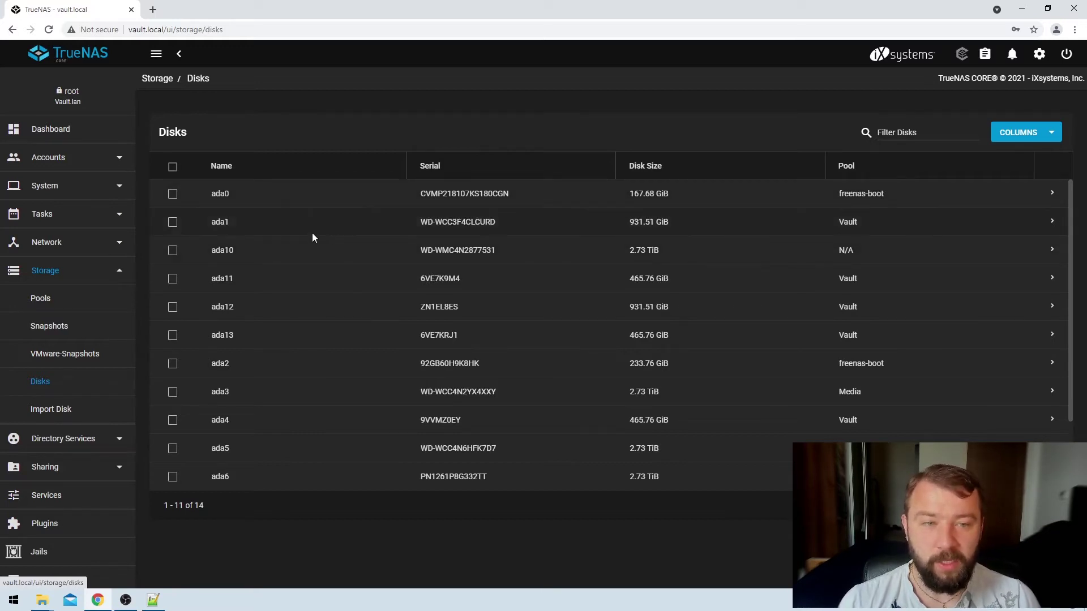
{"action": "double_click", "coordinate": [857, 222]}
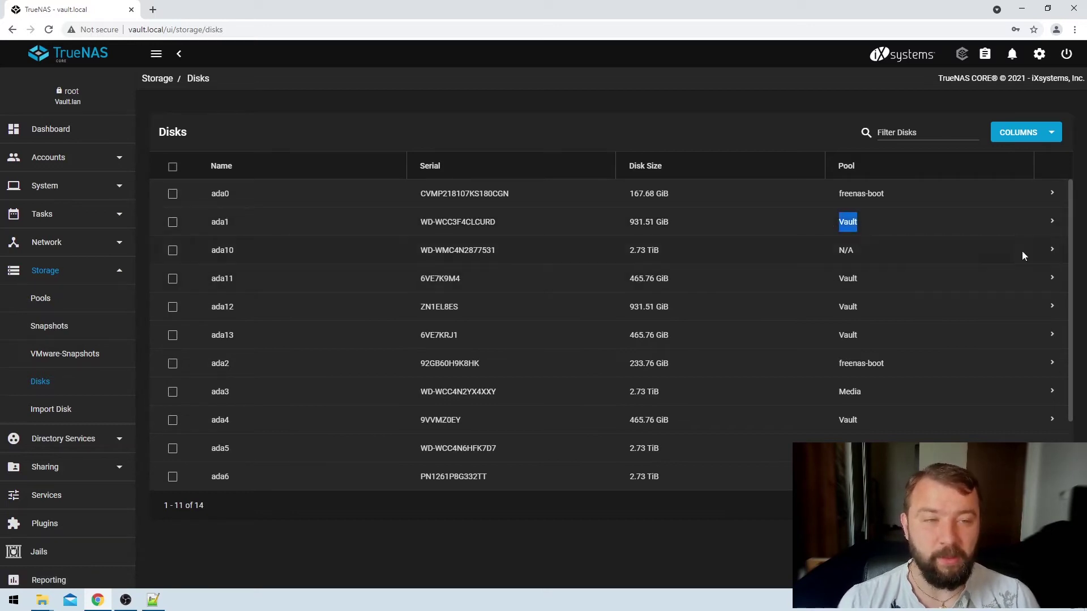
{"action": "left_click", "coordinate": [1053, 223]}
{"action": "scroll", "coordinate": [671, 272], "scroll_direction": "down", "scroll_amount": 2}
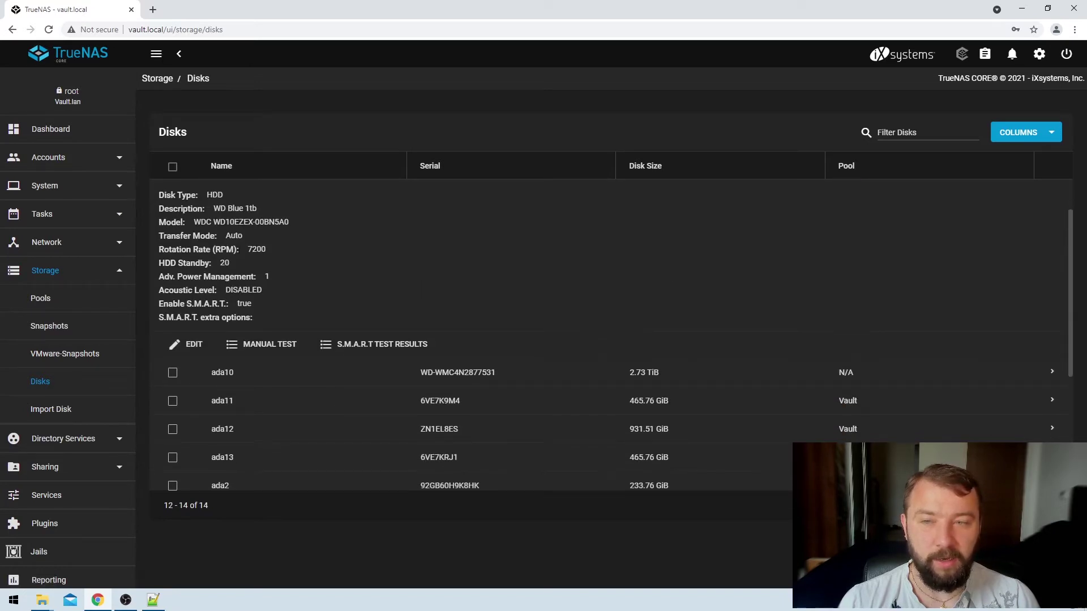
{"action": "left_click", "coordinate": [175, 346]}
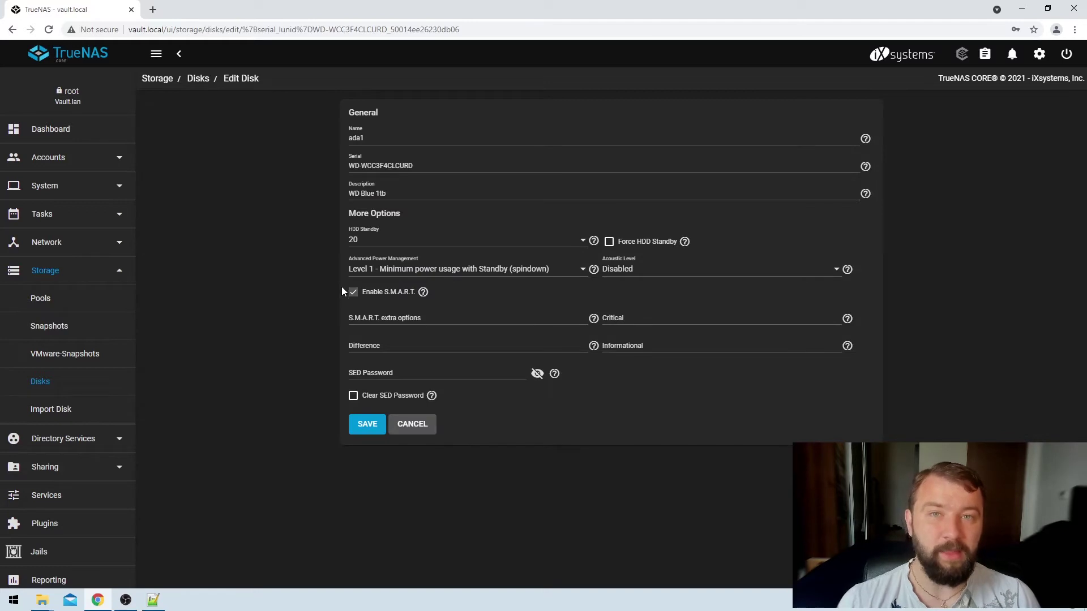
- Give ada1 20-minute HDD standby, Level 1 power management with spindown, acoustic Disabled, and save
{"action": "left_click", "coordinate": [377, 242]}
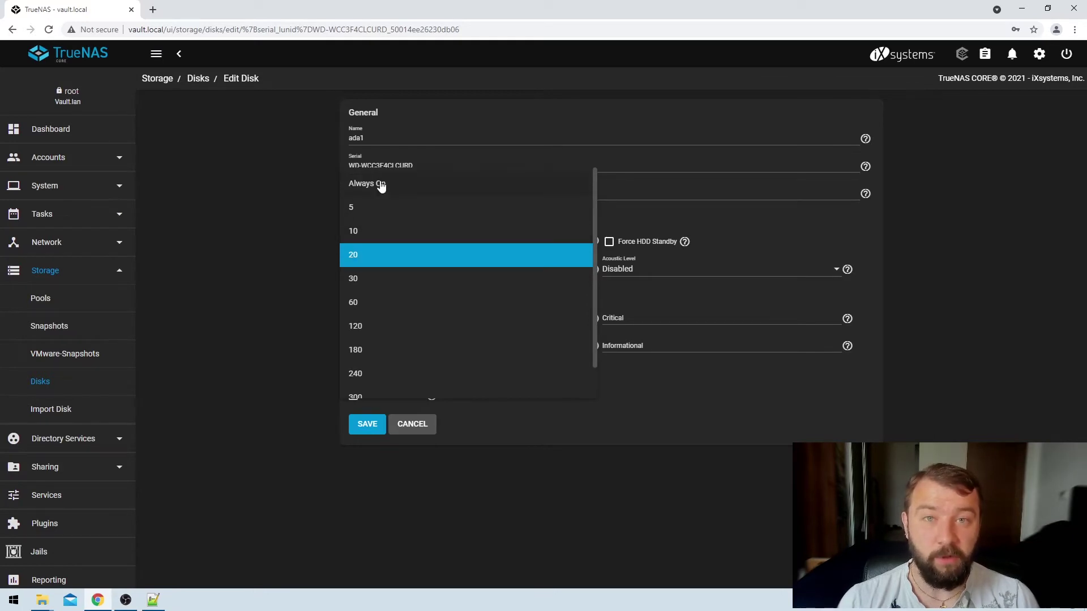
{"action": "left_click", "coordinate": [375, 255]}
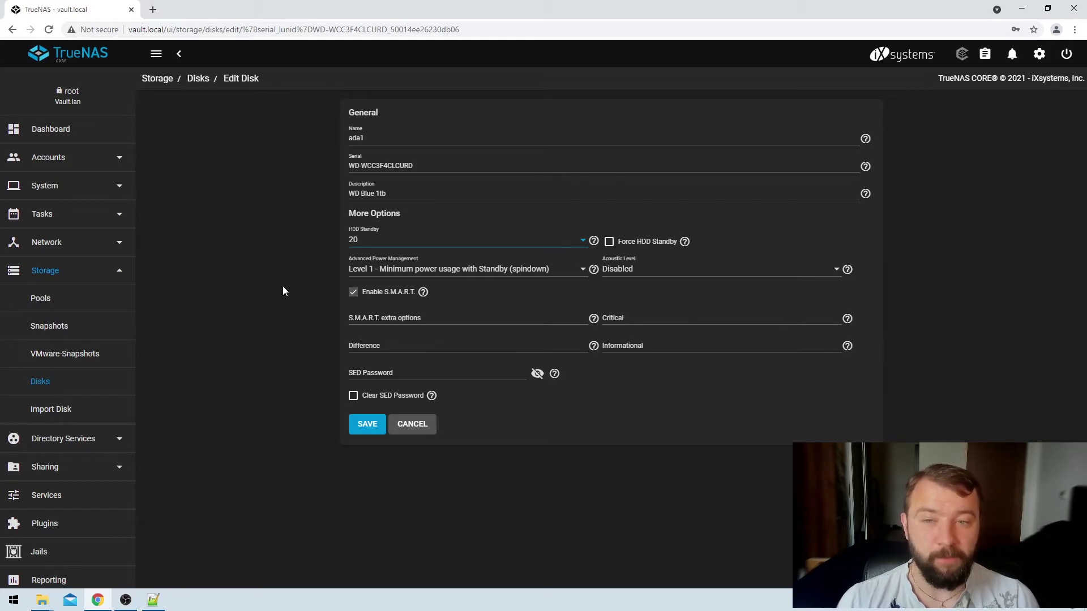
{"action": "left_click", "coordinate": [477, 270]}
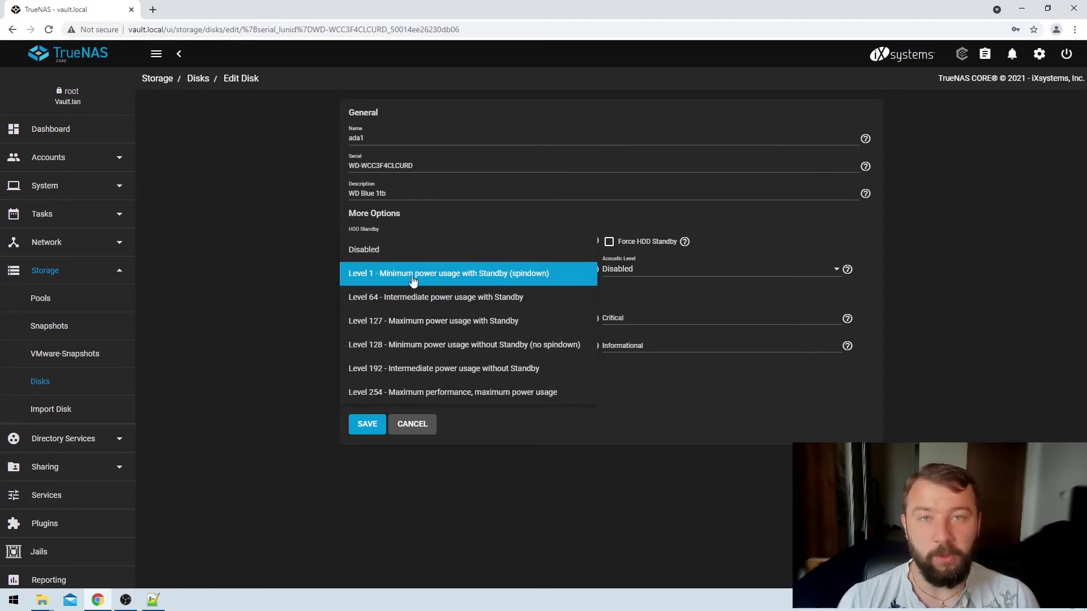
{"action": "left_click", "coordinate": [445, 277]}
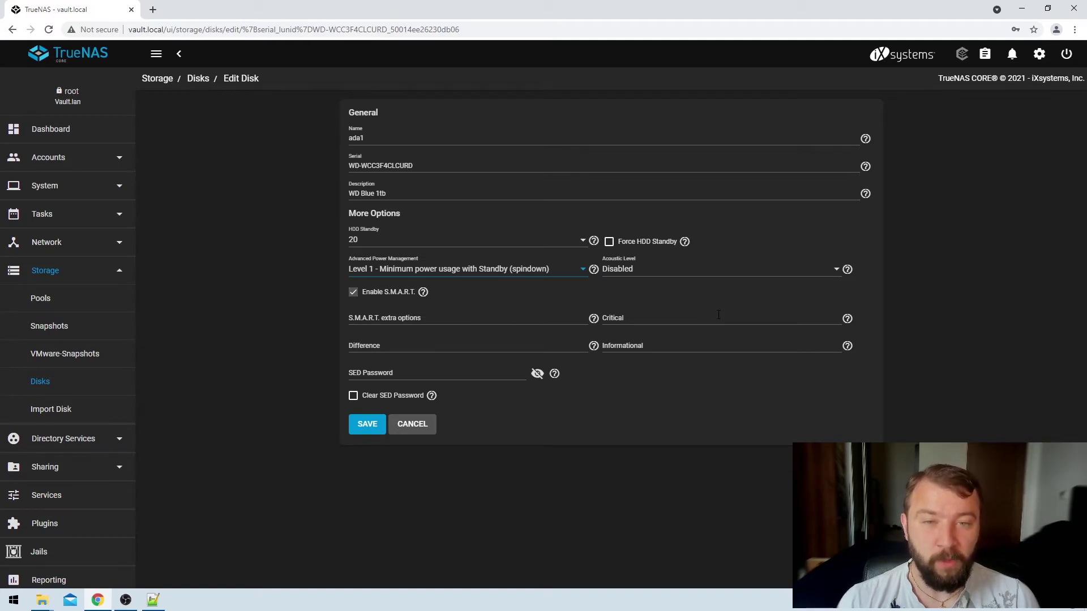
{"action": "left_click", "coordinate": [665, 281]}
{"action": "left_click", "coordinate": [665, 276]}
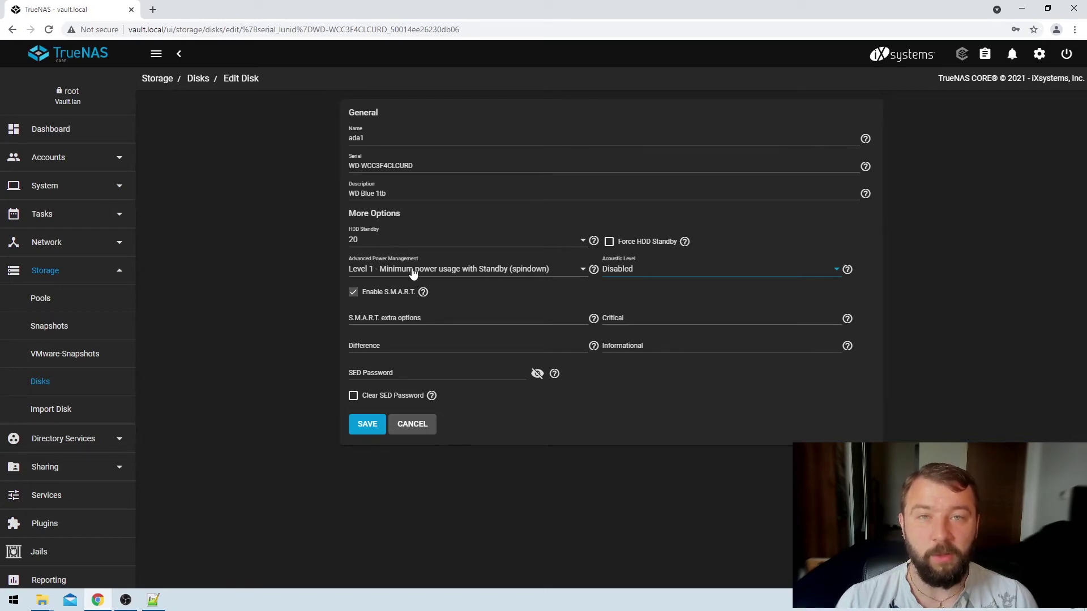
{"action": "left_click", "coordinate": [362, 432]}
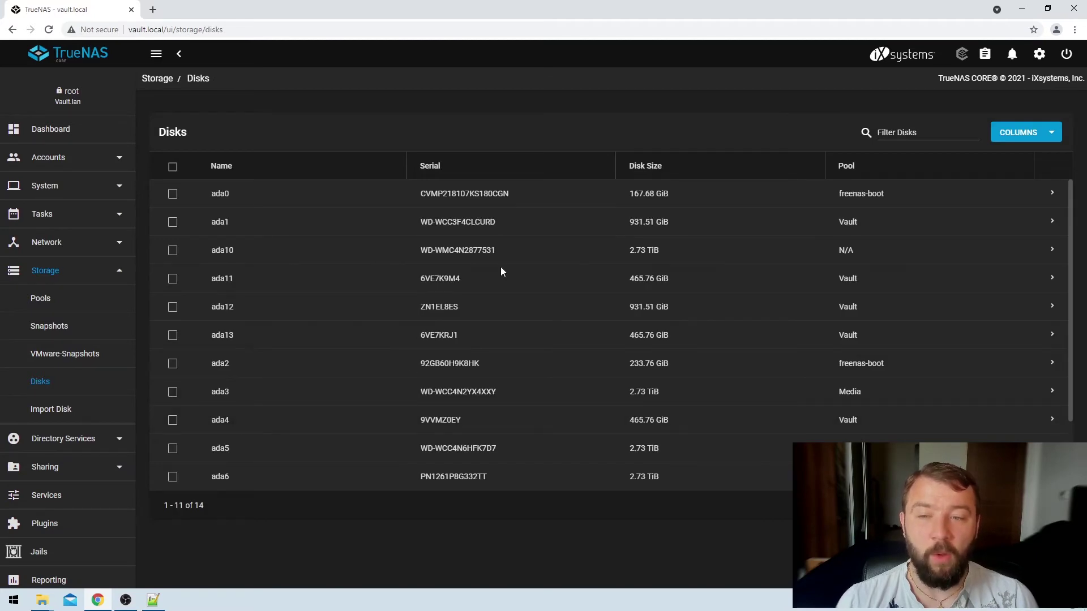
{"action": "left_click", "coordinate": [1051, 283]}
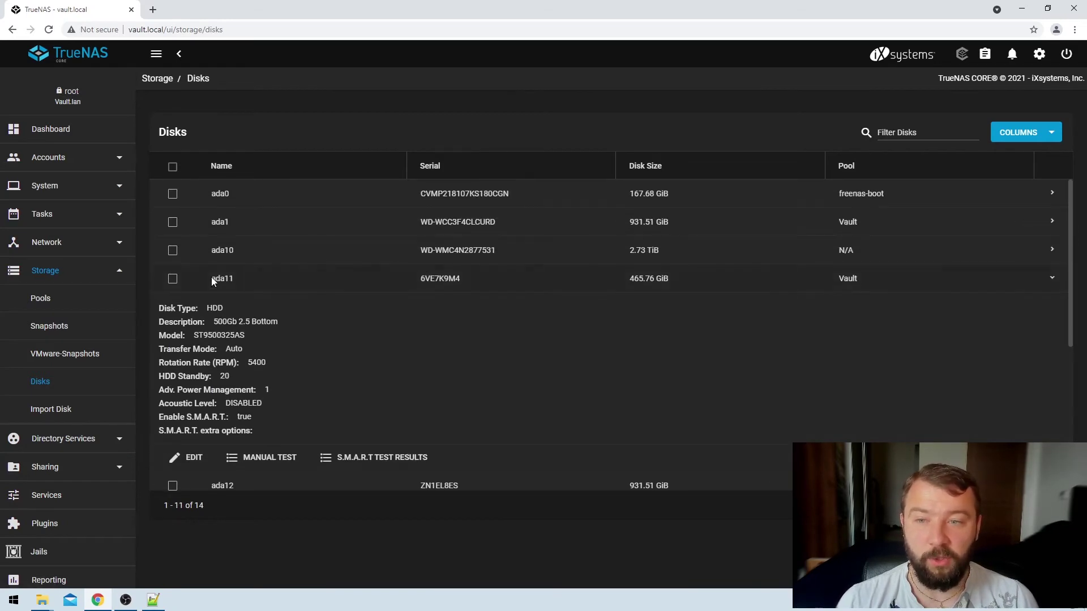
{"action": "scroll", "coordinate": [192, 402], "scroll_direction": "down", "scroll_amount": 1}
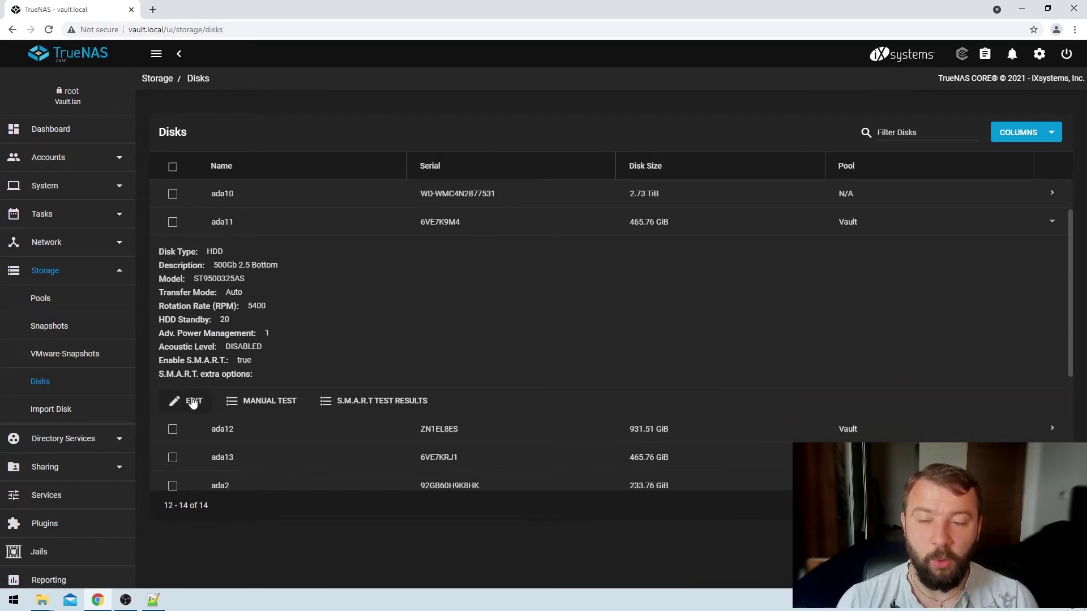
{"action": "left_click", "coordinate": [193, 402]}
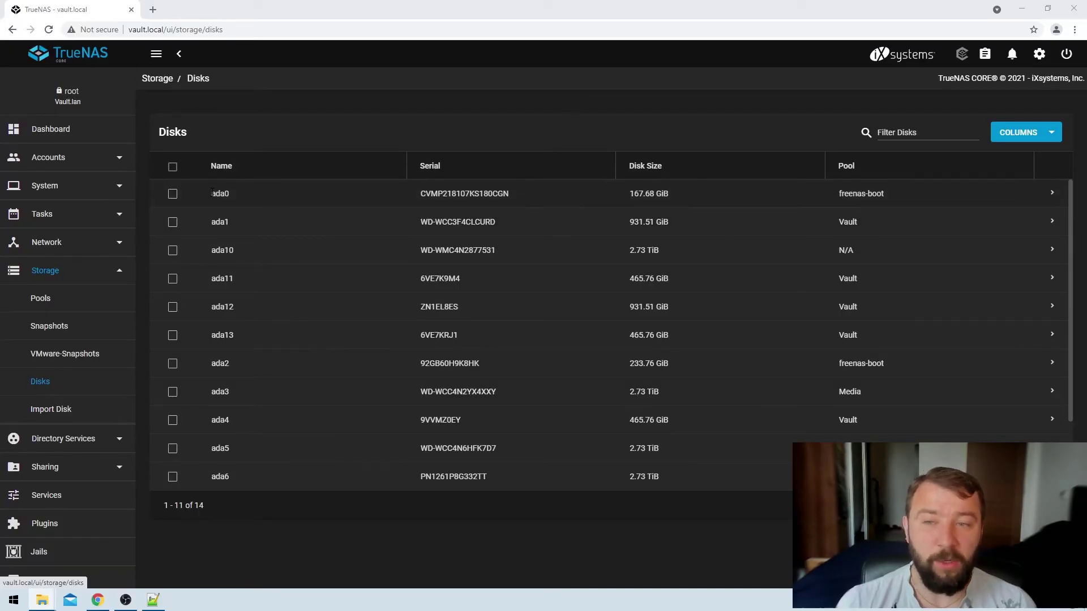
{"action": "left_click_drag", "start_coordinate": [212, 193], "coordinate": [231, 197]}
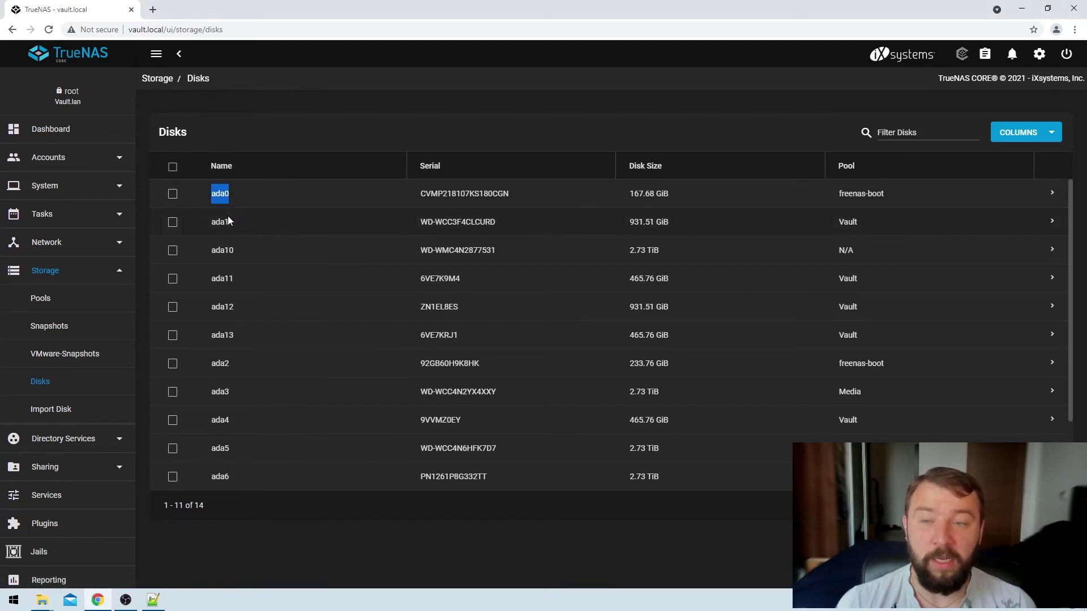
{"action": "left_click_drag", "start_coordinate": [230, 222], "coordinate": [212, 222]}
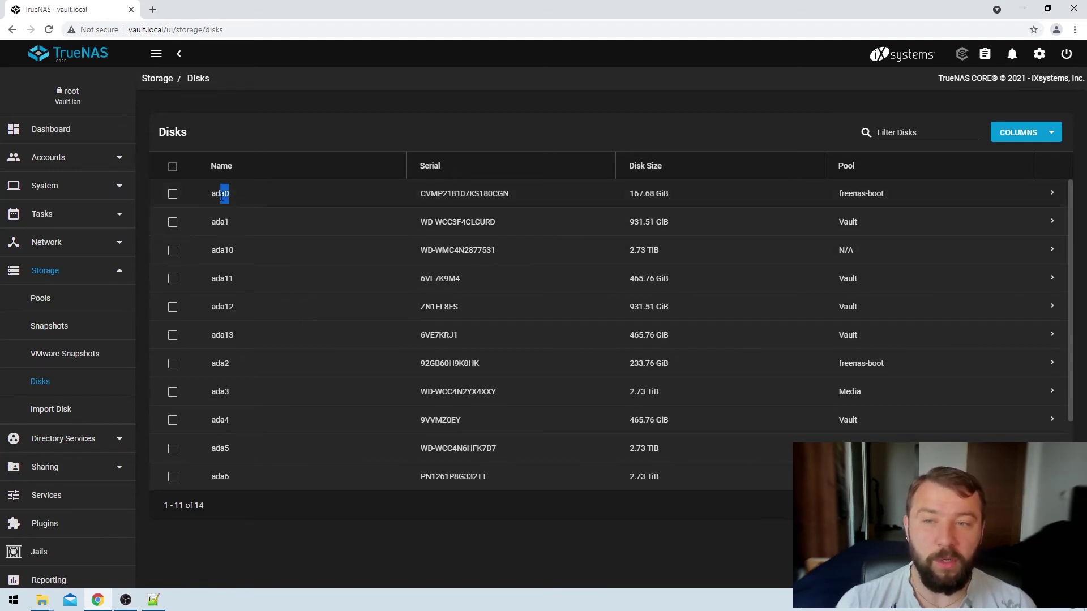
{"action": "left_click_drag", "start_coordinate": [231, 197], "coordinate": [214, 197]}
{"action": "left_click_drag", "start_coordinate": [836, 195], "coordinate": [913, 198]}
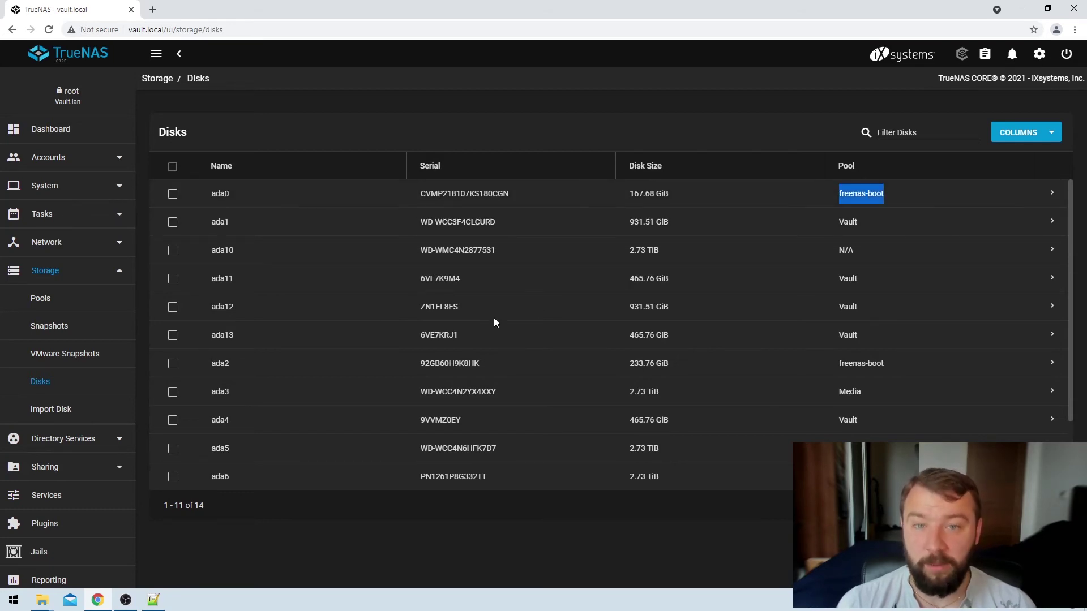
{"action": "scroll", "coordinate": [91, 367], "scroll_direction": "down", "scroll_amount": 2}
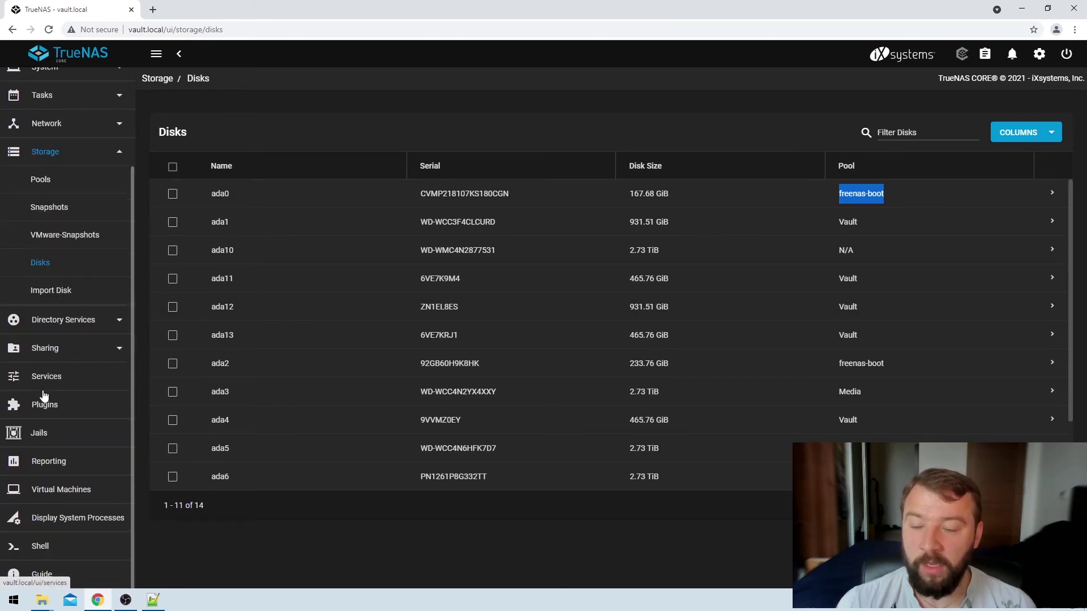
{"action": "left_click", "coordinate": [41, 547]}
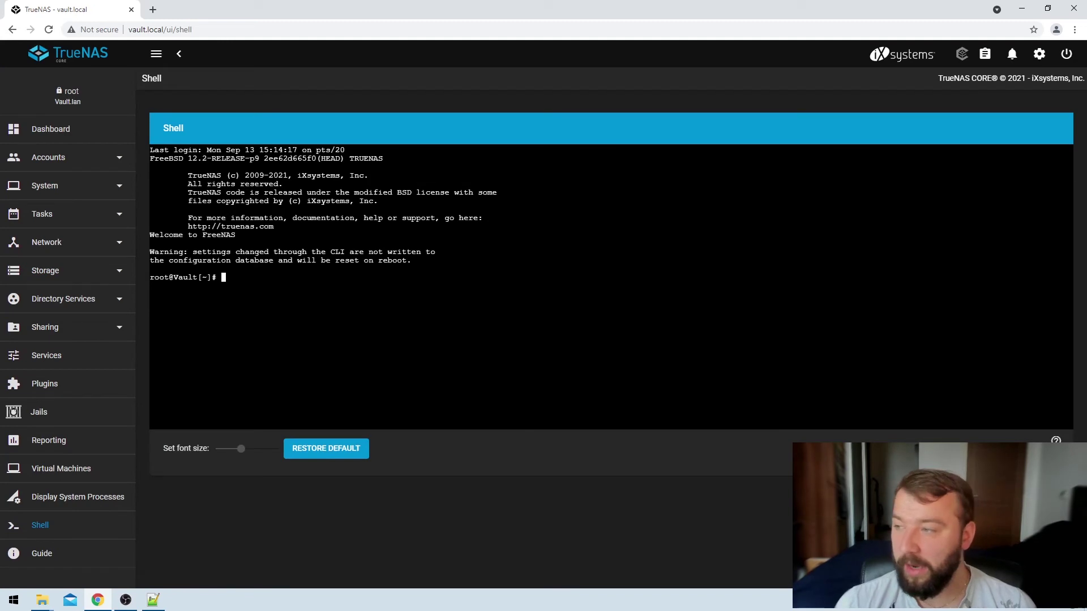
- Paste the camcontrol power-mode query into the Shell, retarget it to ada0, and run it
{"action": "key", "text": "alt+Tab"}
{"action": "left_click", "coordinate": [325, 368]}
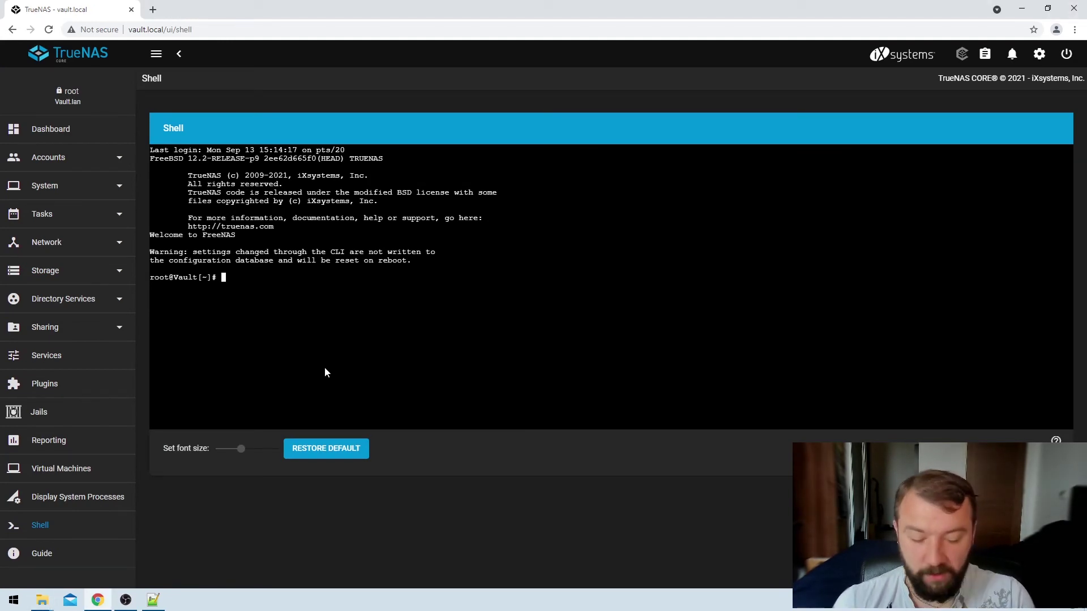
{"action": "key", "text": "ctrl+v"}
{"action": "key", "text": "Return"}
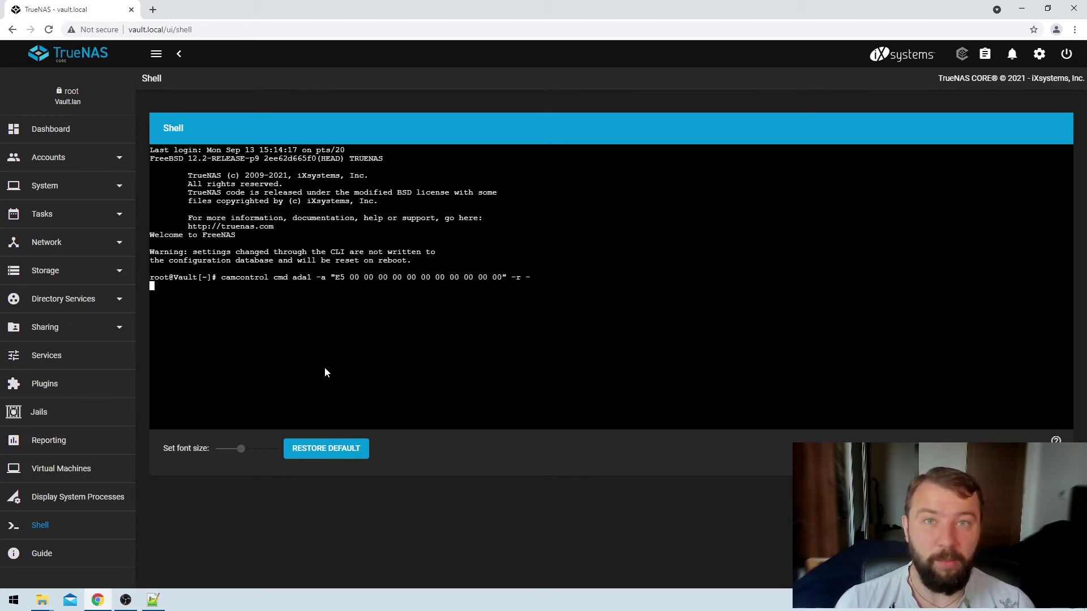
{"action": "key", "text": "Left"}
{"action": "key", "text": "Left"}
{"action": "key", "text": "Left"}
{"action": "key", "text": "Left"}
{"action": "key", "text": "Left"}
{"action": "key", "text": "Left"}
{"action": "key", "text": "Left"}
{"action": "key", "text": "Left"}
{"action": "key", "text": "Left"}
{"action": "key", "text": "Left"}
{"action": "key", "text": "Left"}
{"action": "key", "text": "Left"}
{"action": "key", "text": "Left"}
{"action": "key", "text": "Left"}
{"action": "key", "text": "Left"}
{"action": "key", "text": "Left"}
{"action": "key", "text": "Left"}
{"action": "key", "text": "Left"}
{"action": "key", "text": "Left"}
{"action": "key", "text": "Left"}
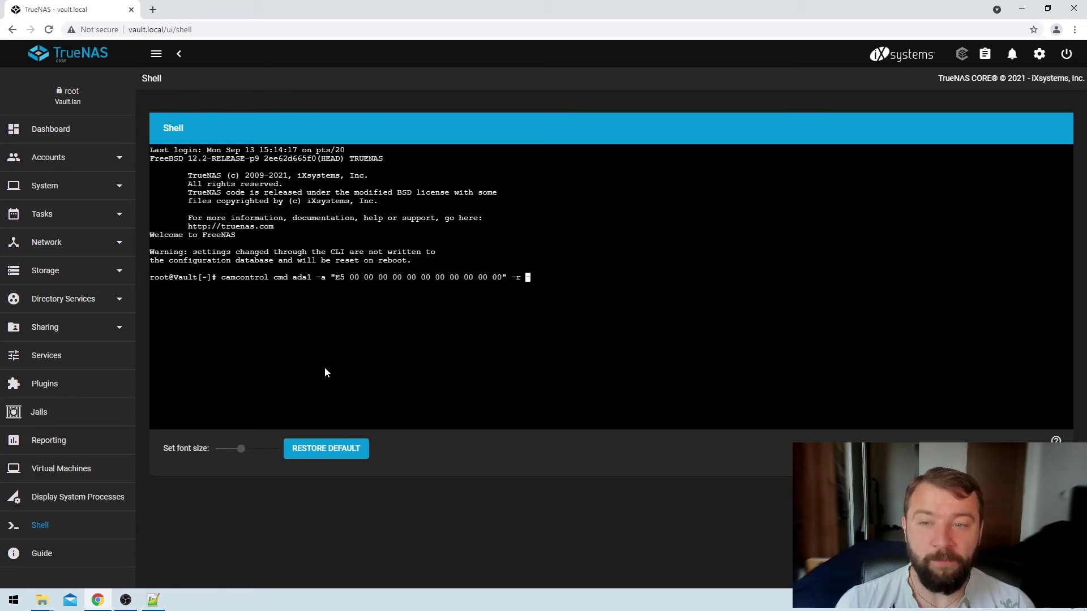
{"action": "key", "text": "Left"}
{"action": "key", "text": "Left"}
{"action": "key", "text": "Left"}
{"action": "key", "text": "Left"}
{"action": "key", "text": "Left"}
{"action": "key", "text": "Left"}
{"action": "key", "text": "Left"}
{"action": "key", "text": "Left"}
{"action": "key", "text": "Left"}
{"action": "key", "text": "Left"}
{"action": "key", "text": "Left"}
{"action": "key", "text": "Left"}
{"action": "key", "text": "Left"}
{"action": "key", "text": "Left"}
{"action": "key", "text": "Left"}
{"action": "key", "text": "Left"}
{"action": "key", "text": "Left"}
{"action": "key", "text": "Left"}
{"action": "key", "text": "Left"}
{"action": "key", "text": "Left"}
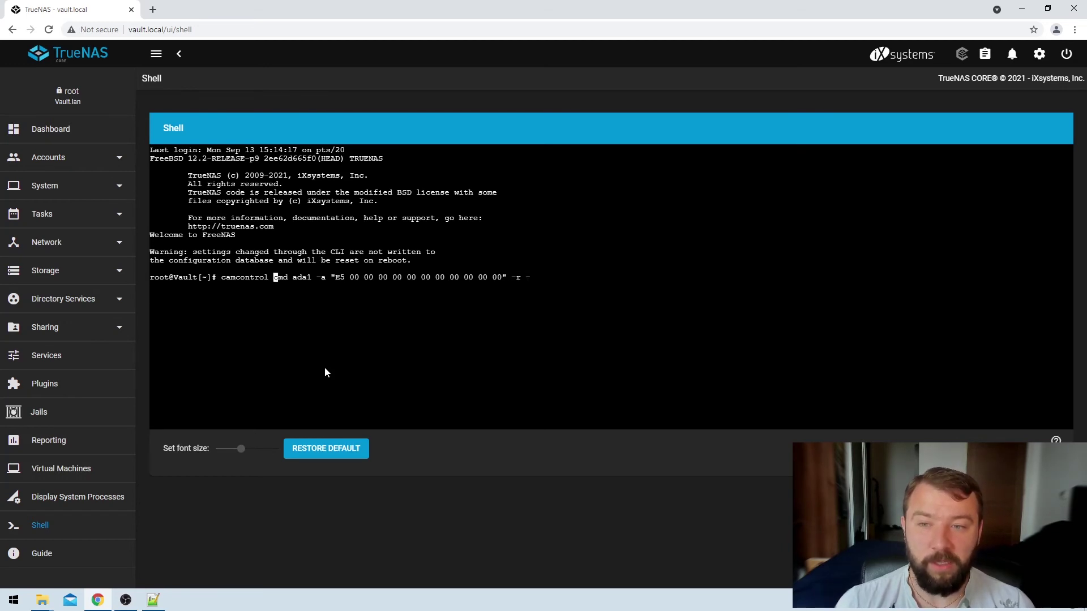
{"action": "key", "text": "Right"}
{"action": "key", "text": "Right"}
{"action": "key", "text": "Right"}
{"action": "key", "text": "Right"}
{"action": "key", "text": "Right"}
{"action": "key", "text": "Right"}
{"action": "key", "text": "Right"}
{"action": "key", "text": "Right"}
{"action": "key", "text": "Right"}
{"action": "key", "text": "Right"}
{"action": "key", "text": "Right"}
{"action": "key", "text": "Right"}
{"action": "key", "text": "Right"}
{"action": "key", "text": "Right"}
{"action": "key", "text": "Right"}
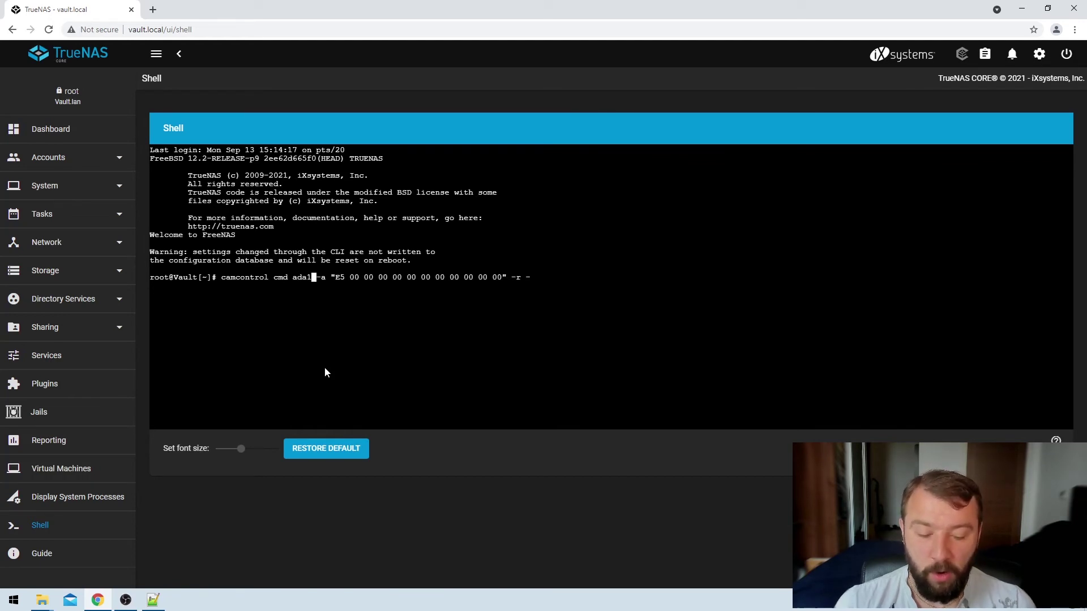
{"action": "key", "text": "BackSpace"}
{"action": "type", "text": "0"}
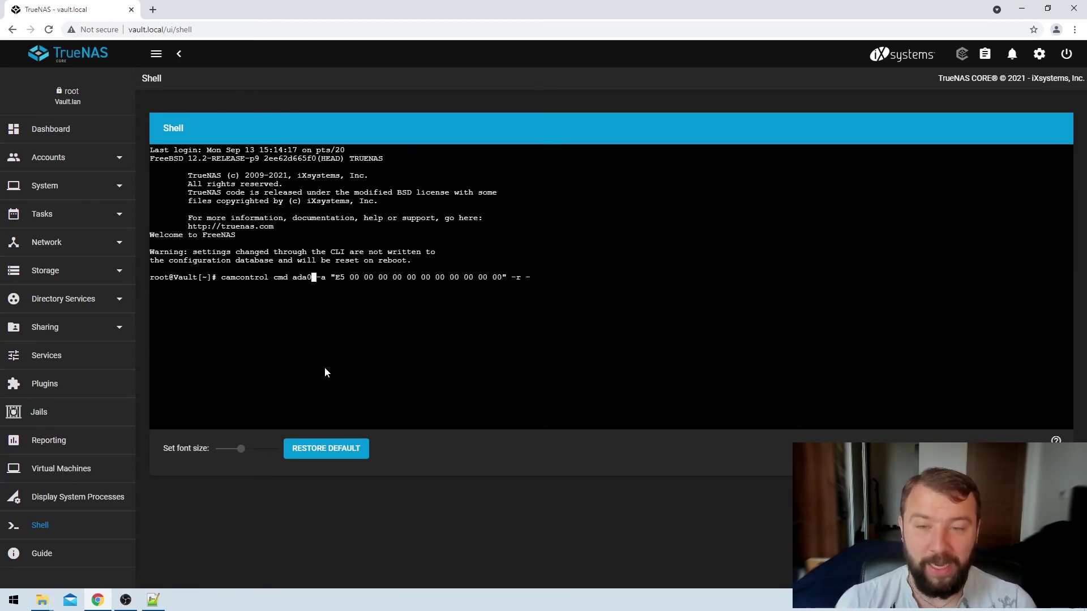
{"action": "key", "text": "Return"}
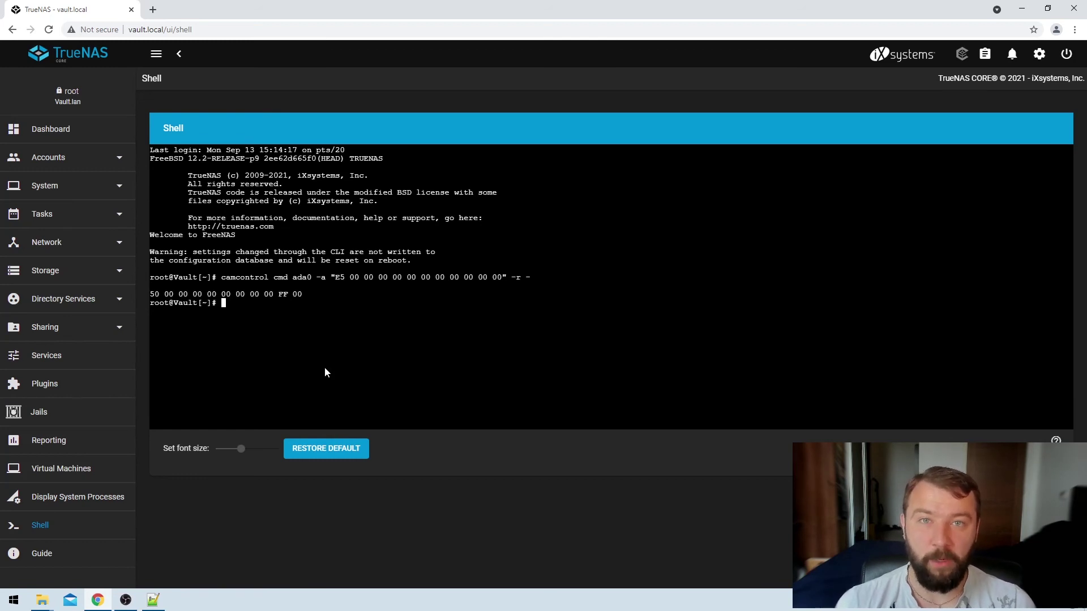
- Rerun the camcontrol power-mode query against ada1 instead of ada0
{"action": "key", "text": "Up"}
{"action": "key", "text": "Left"}
{"action": "key", "text": "Left"}
{"action": "key", "text": "Left"}
{"action": "key", "text": "Left"}
{"action": "key", "text": "Left"}
{"action": "key", "text": "Left"}
{"action": "key", "text": "Left"}
{"action": "key", "text": "Left"}
{"action": "key", "text": "Left"}
{"action": "key", "text": "Left"}
{"action": "key", "text": "Left"}
{"action": "key", "text": "Left"}
{"action": "key", "text": "Left"}
{"action": "key", "text": "Left"}
{"action": "key", "text": "Left"}
{"action": "key", "text": "Left"}
{"action": "key", "text": "Left"}
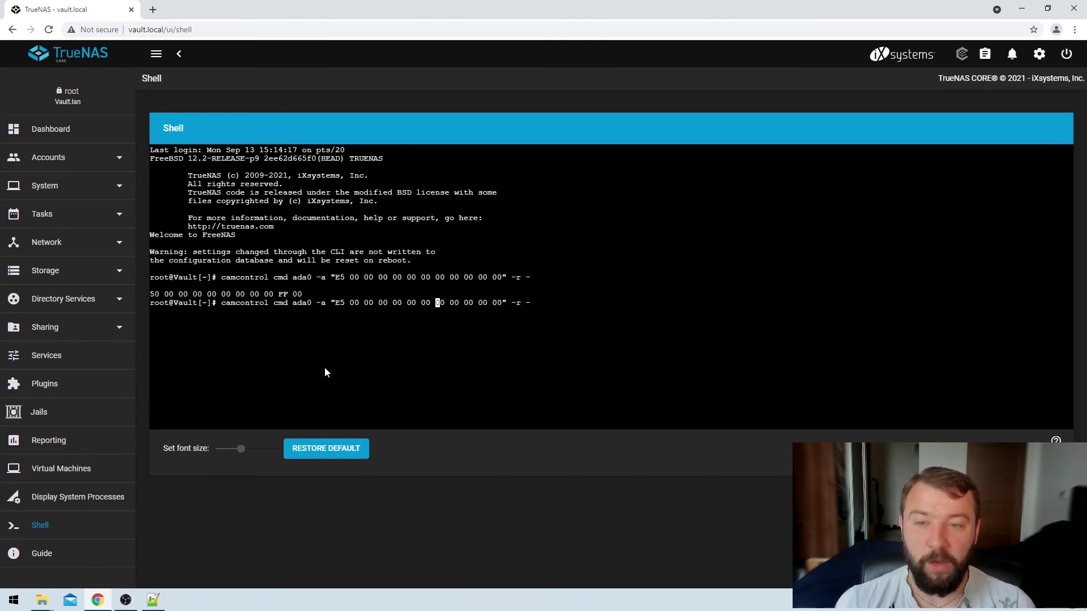
{"action": "key", "text": "Left"}
{"action": "key", "text": "Left"}
{"action": "key", "text": "Left"}
{"action": "key", "text": "Left"}
{"action": "key", "text": "Left"}
{"action": "key", "text": "Left"}
{"action": "key", "text": "Left"}
{"action": "key", "text": "Left"}
{"action": "key", "text": "Left"}
{"action": "key", "text": "Left"}
{"action": "key", "text": "Left"}
{"action": "key", "text": "Left"}
{"action": "key", "text": "Left"}
{"action": "key", "text": "Left"}
{"action": "key", "text": "Left"}
{"action": "key", "text": "Left"}
{"action": "key", "text": "Left"}
{"action": "key", "text": "Left"}
{"action": "key", "text": "Left"}
{"action": "key", "text": "Left"}
{"action": "key", "text": "BackSpace"}
{"action": "type", "text": "1"}
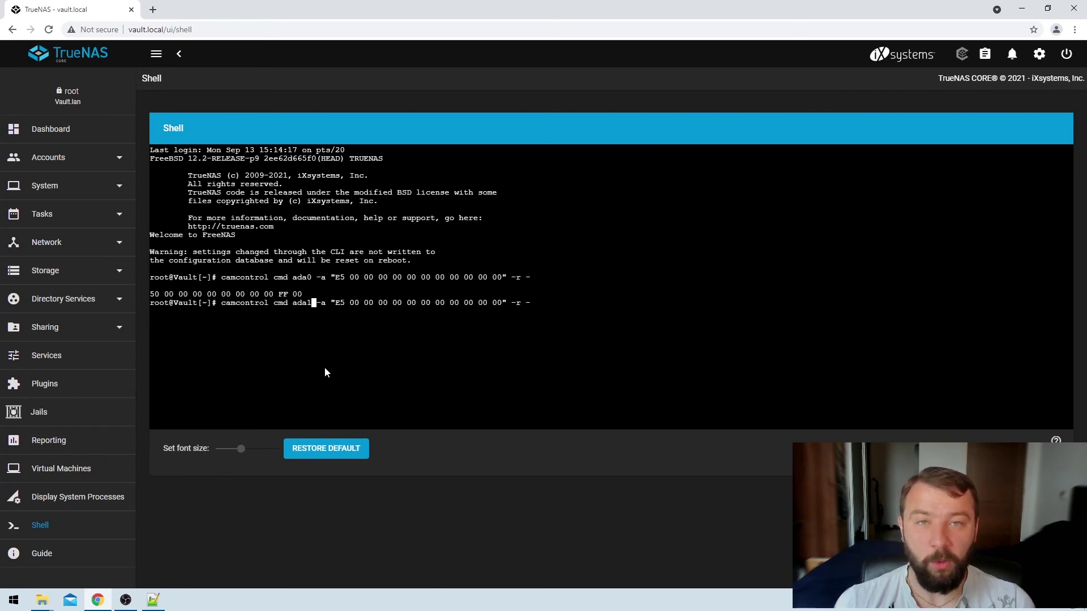
{"action": "key", "text": "Return"}
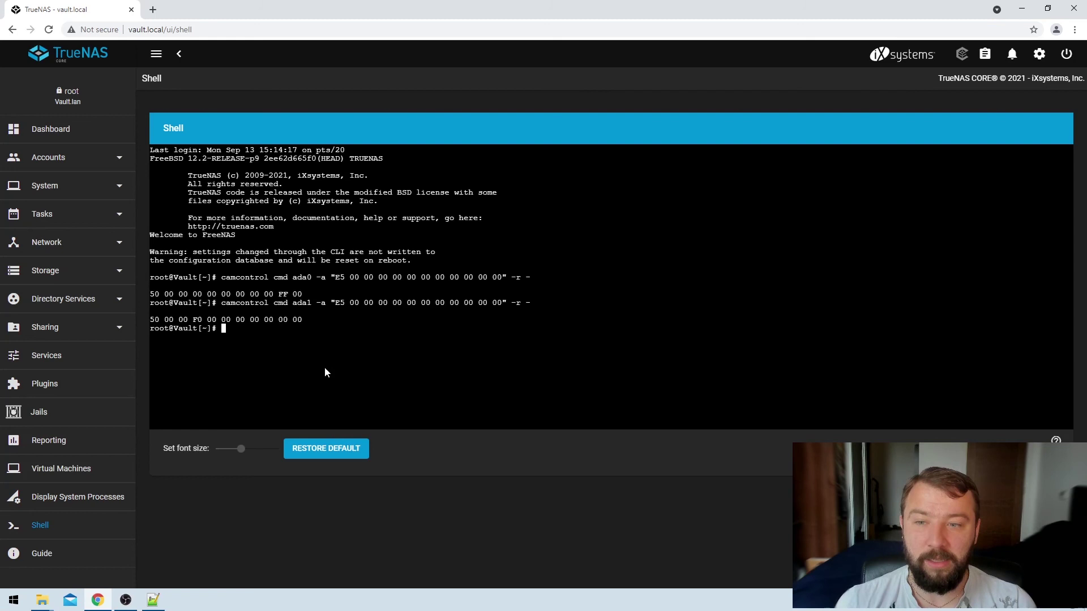